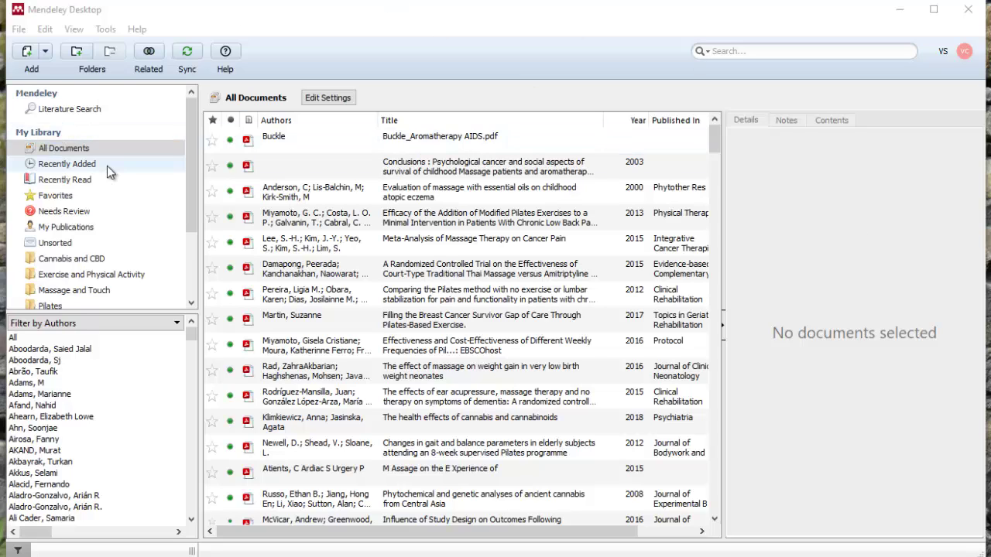
Show all library documents and sort them by authors, title, year and publication, finishing with an ascending title sort
{"action": "left_click", "coordinate": [55, 148]}
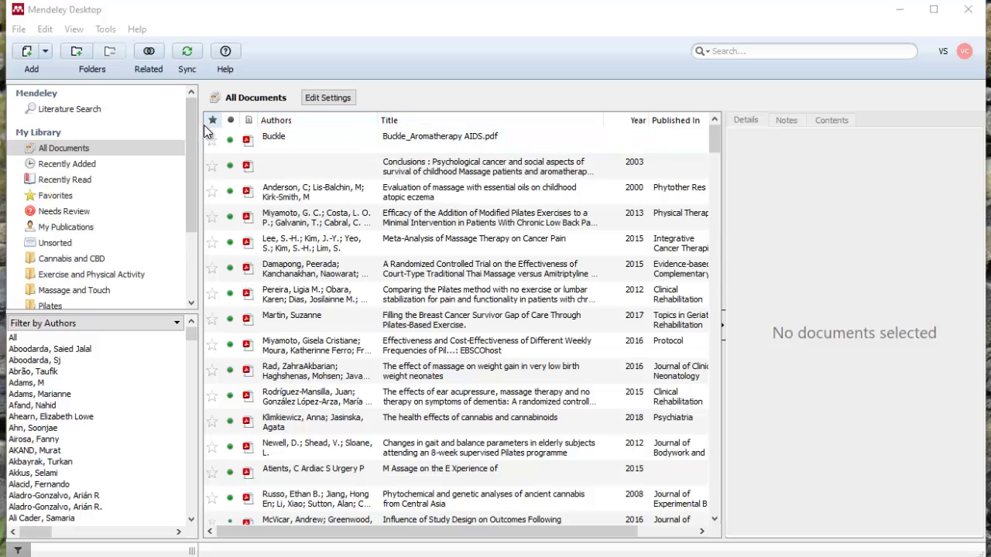
{"action": "left_click", "coordinate": [287, 122]}
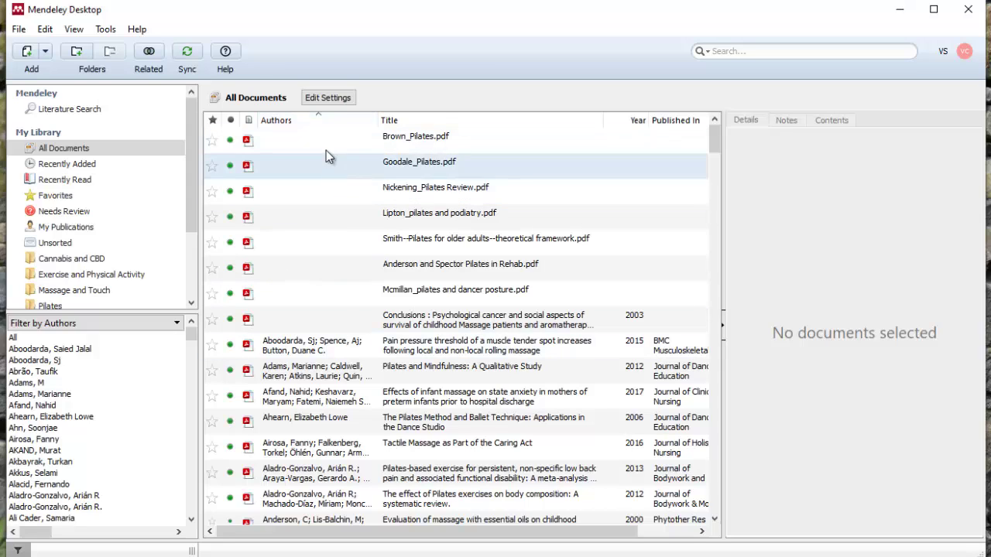
{"action": "left_click", "coordinate": [414, 122]}
{"action": "left_click", "coordinate": [630, 121]}
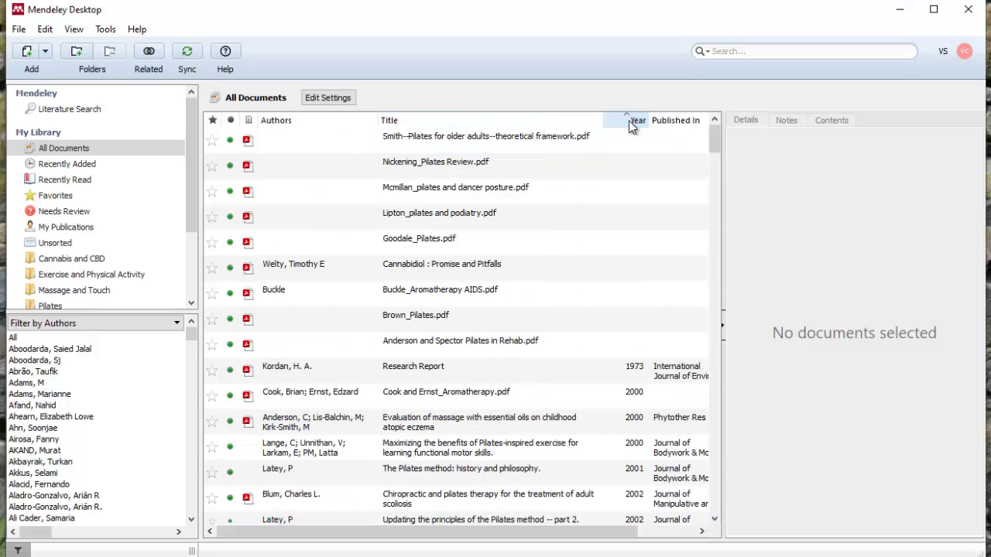
{"action": "left_click", "coordinate": [663, 120]}
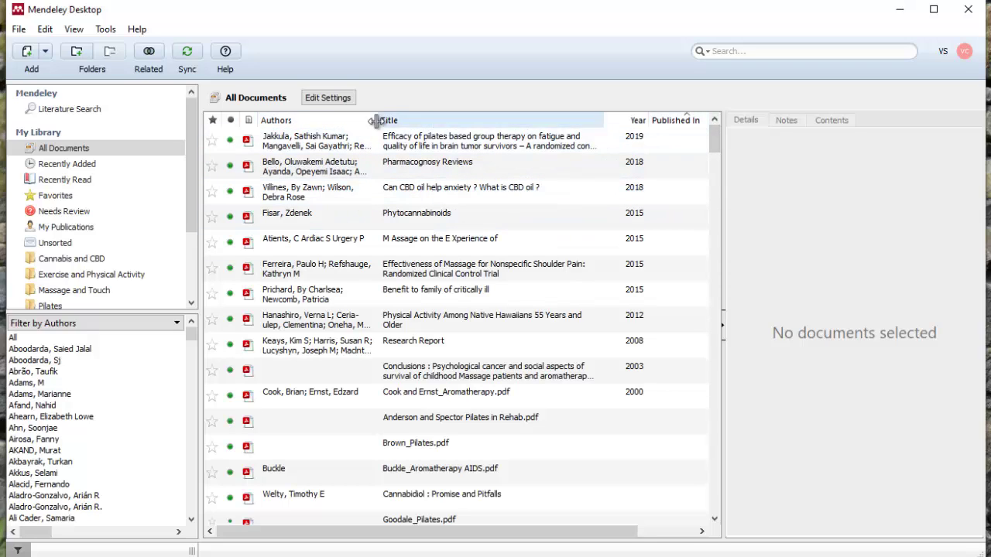
{"action": "left_click", "coordinate": [424, 122]}
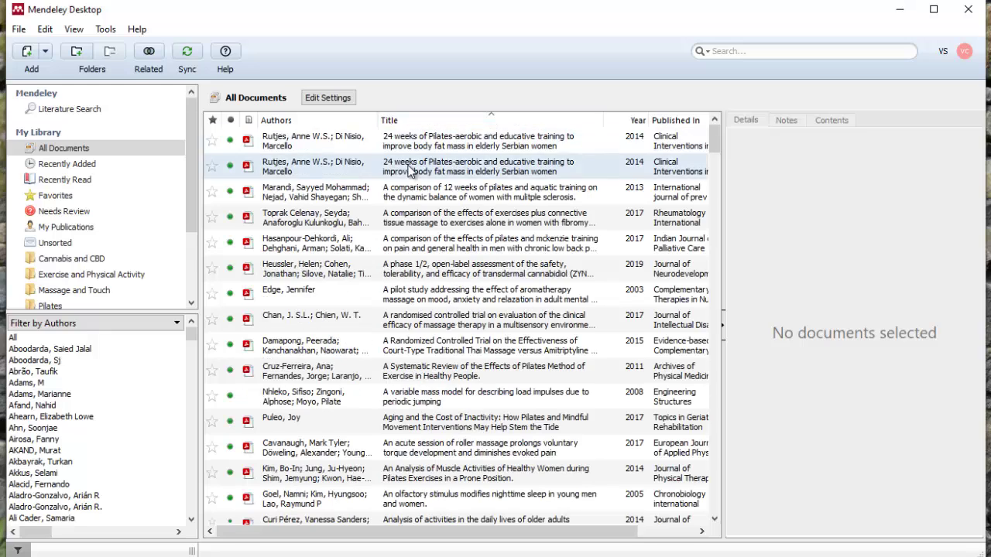
Import the PDFs from Hay_aroma alopecia through Herz_Olfactory sense and emotions from the Aromatherapy research folder into the library
{"action": "left_click", "coordinate": [31, 54]}
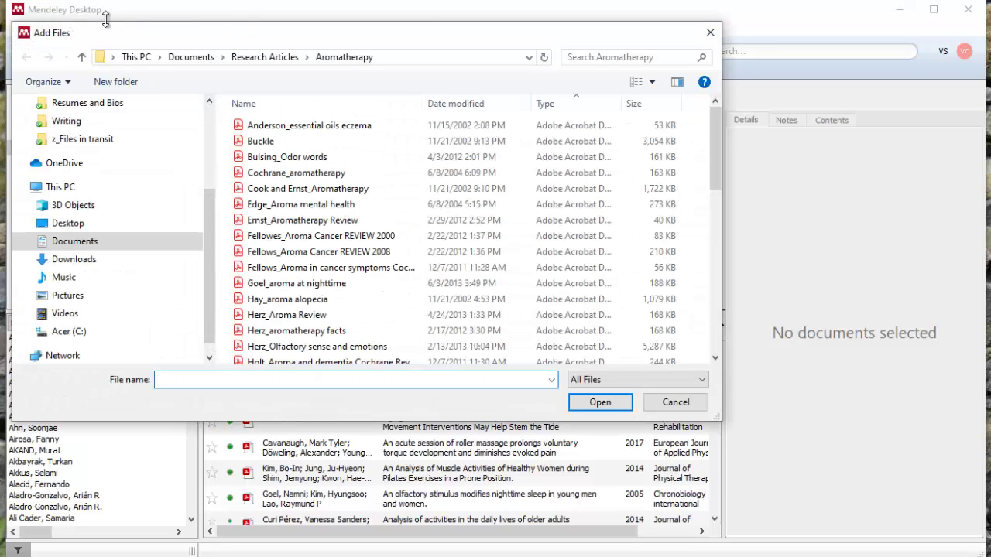
{"action": "left_click", "coordinate": [674, 403]}
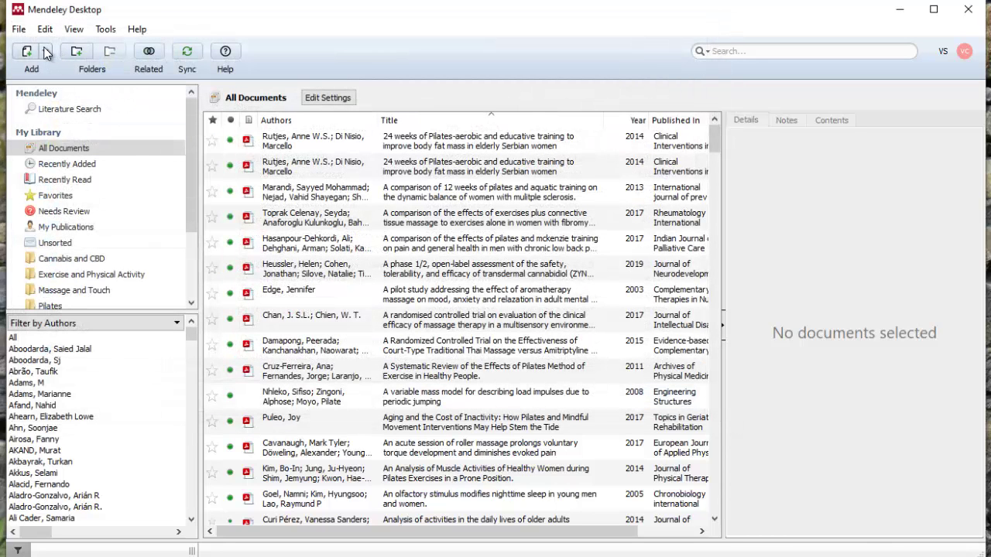
{"action": "left_click", "coordinate": [45, 51]}
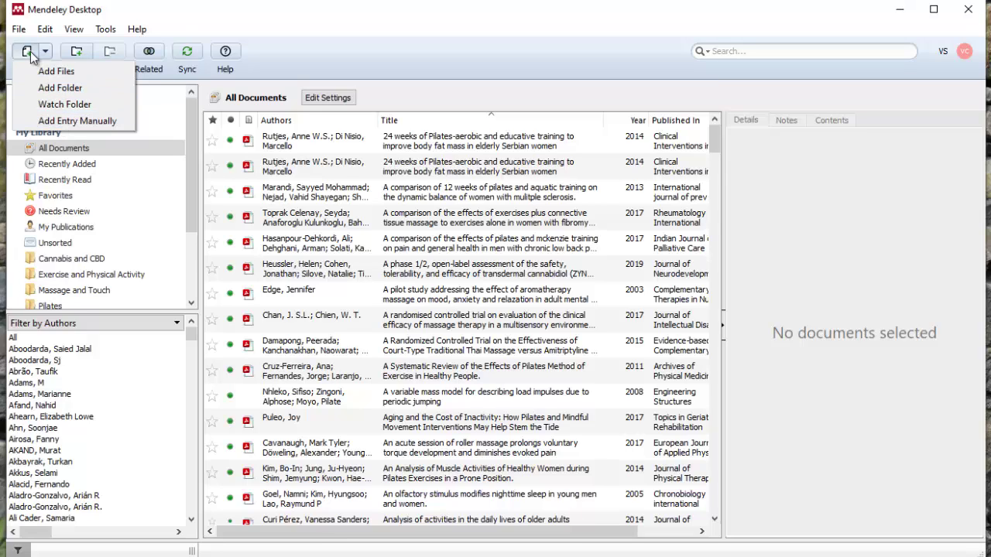
{"action": "left_click", "coordinate": [51, 70]}
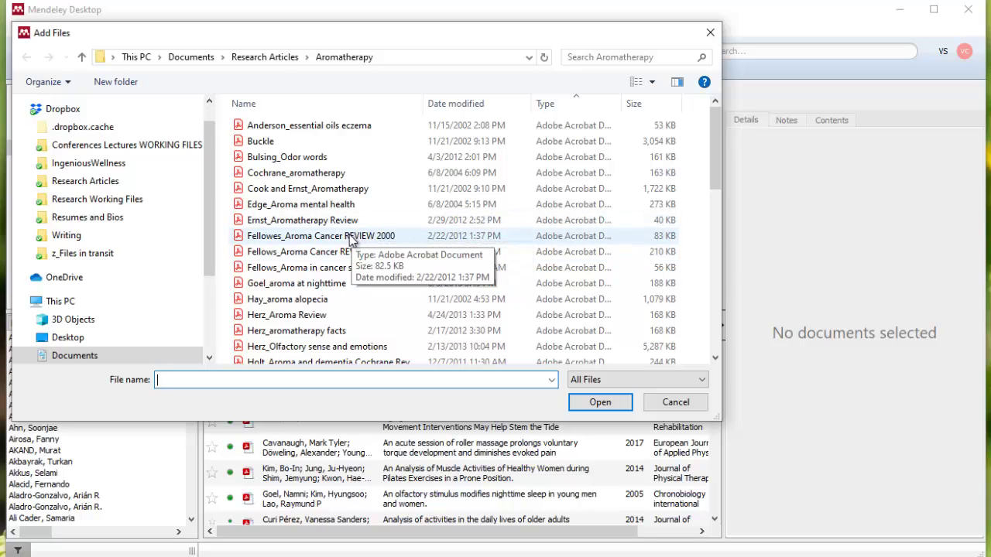
{"action": "left_click", "coordinate": [299, 300]}
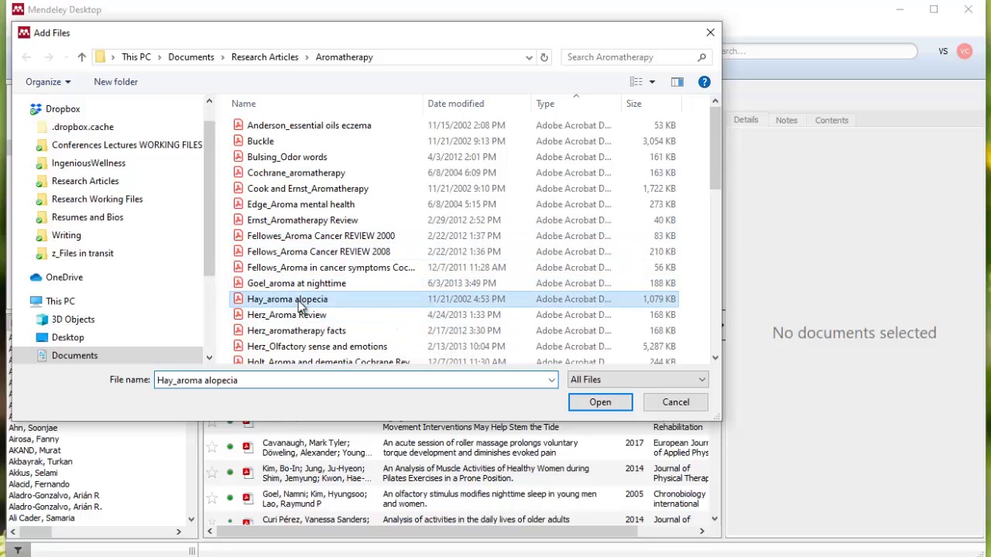
{"action": "left_click", "coordinate": [328, 346], "text": "shift"}
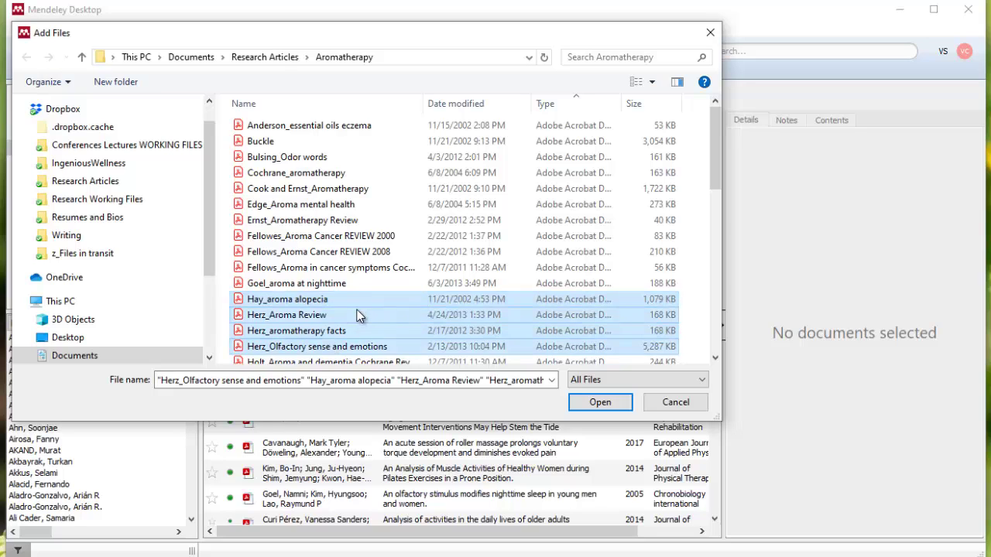
{"action": "left_click", "coordinate": [599, 404]}
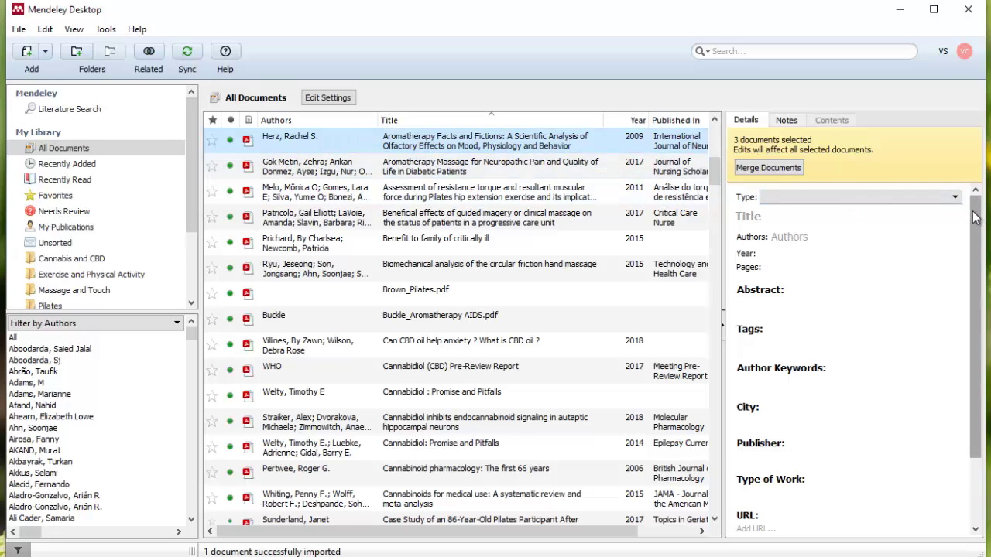
Select the imported article "Aromatherapy Facts and Fictions" and review its full details, from citation data to attached files
{"action": "mouse_move", "coordinate": [976, 218]}
{"action": "left_mouse_down"}
{"action": "mouse_move", "coordinate": [976, 236]}
{"action": "mouse_move", "coordinate": [976, 209]}
{"action": "left_mouse_up"}
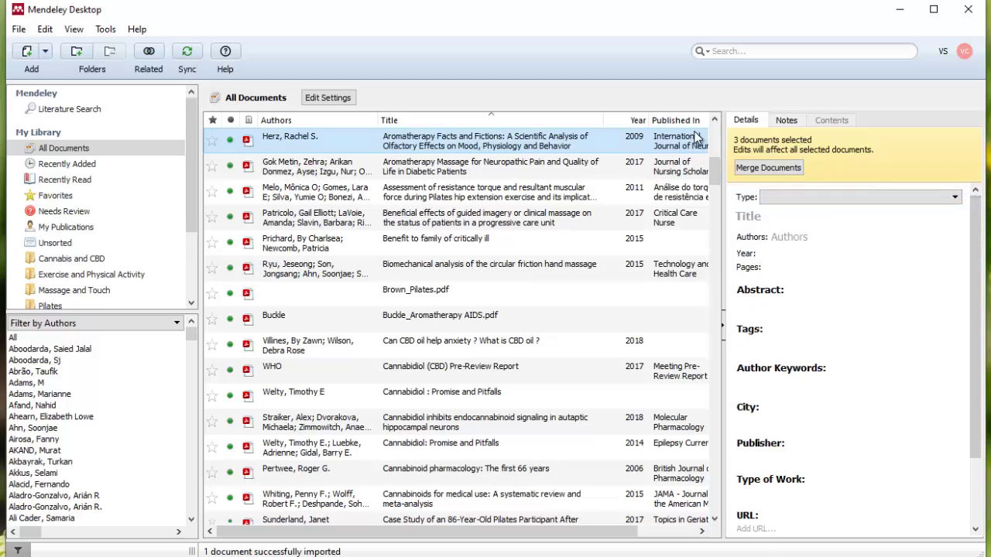
{"action": "left_click", "coordinate": [771, 170]}
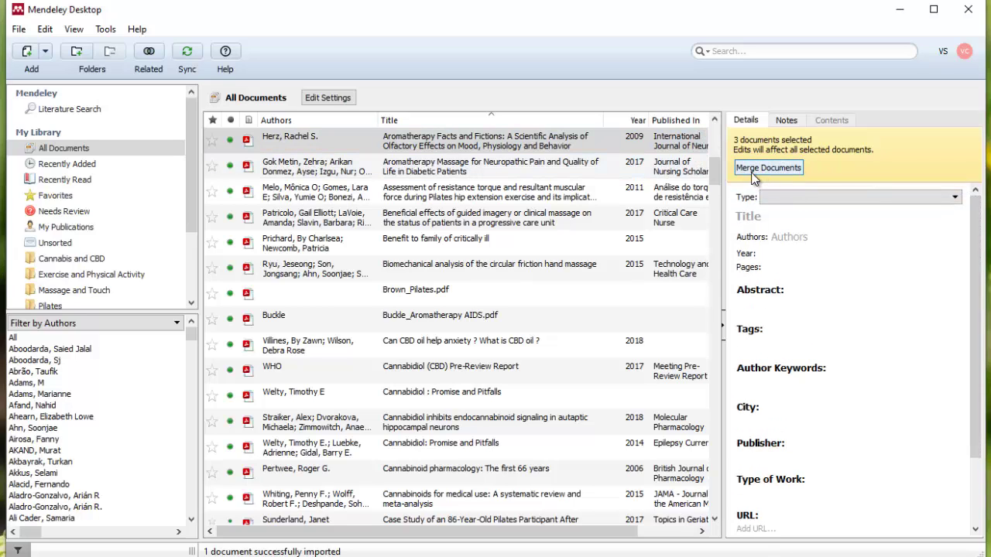
{"action": "left_click", "coordinate": [423, 145]}
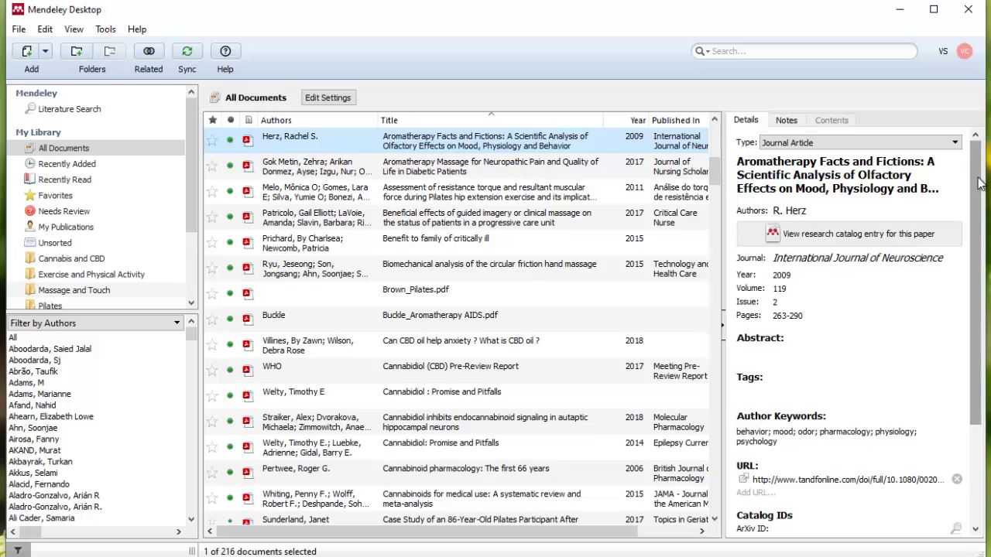
{"action": "left_click_drag", "start_coordinate": [979, 183], "coordinate": [972, 279]}
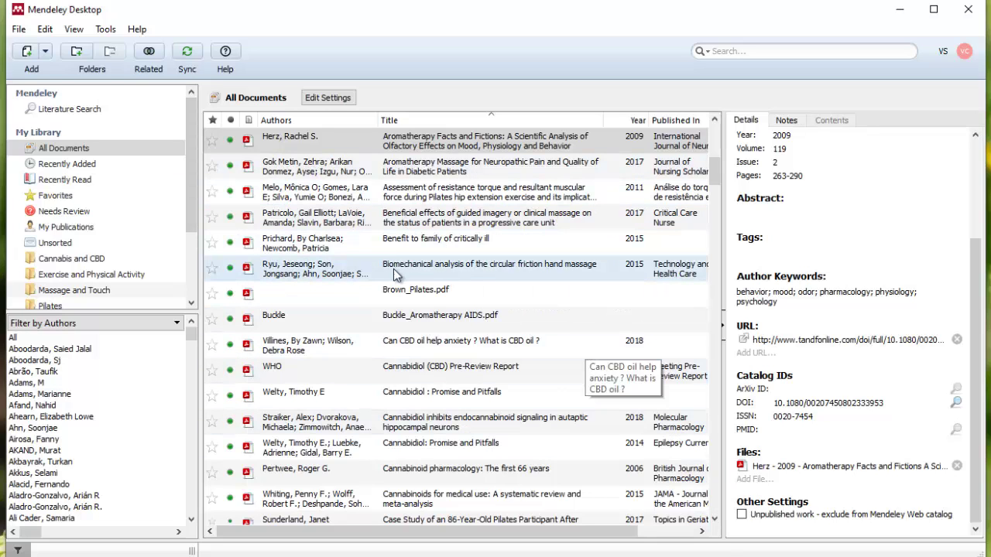
View the library's unsorted documents and create a new folder named Aromatherapy
{"action": "mouse_move", "coordinate": [189, 211]}
{"action": "left_mouse_down"}
{"action": "mouse_move", "coordinate": [181, 276]}
{"action": "mouse_move", "coordinate": [187, 202]}
{"action": "left_mouse_up"}
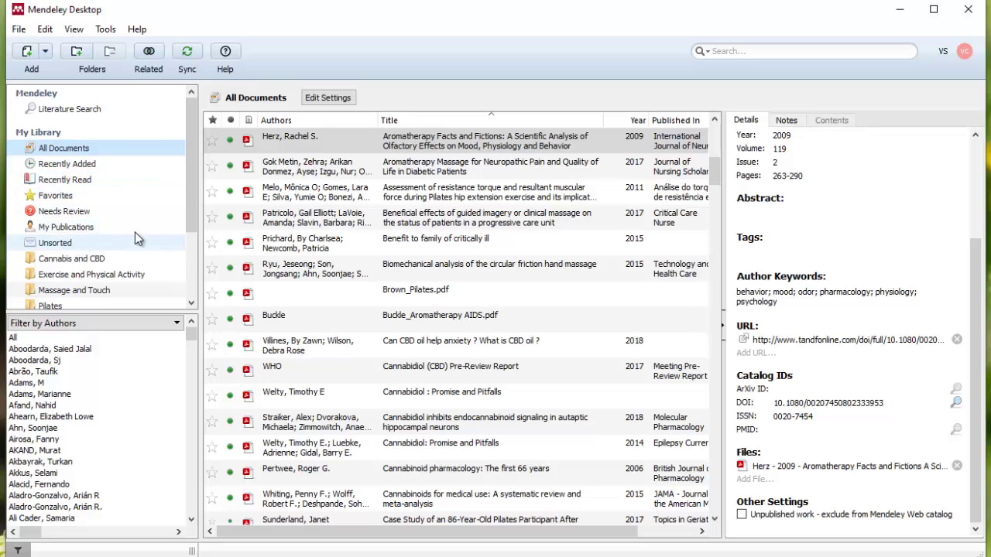
{"action": "left_click_drag", "start_coordinate": [188, 178], "coordinate": [186, 217]}
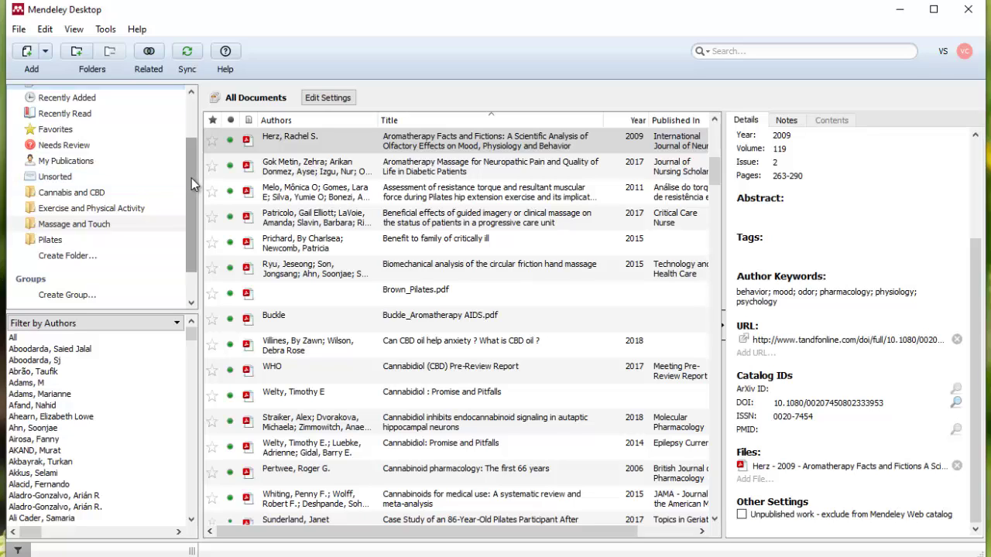
{"action": "left_click", "coordinate": [74, 181]}
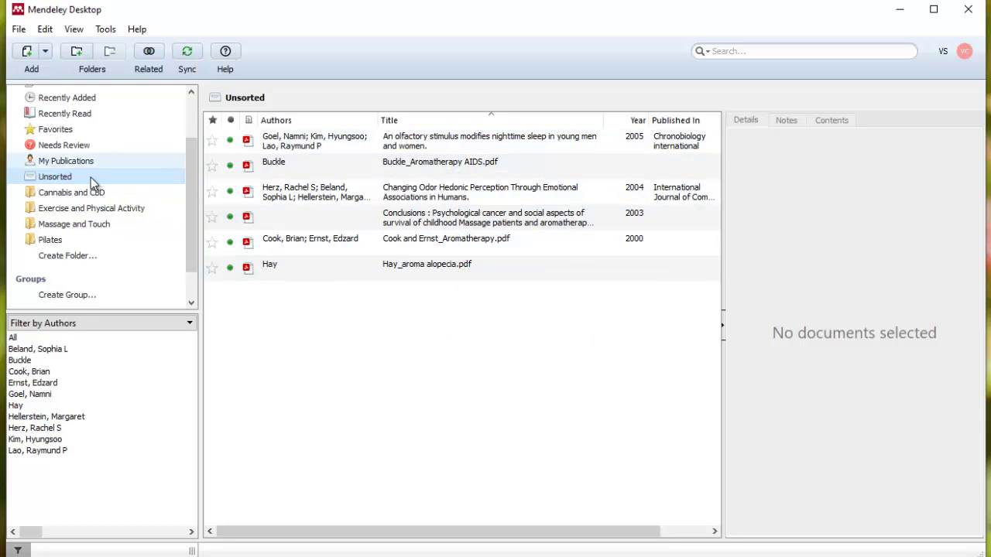
{"action": "left_click", "coordinate": [55, 256]}
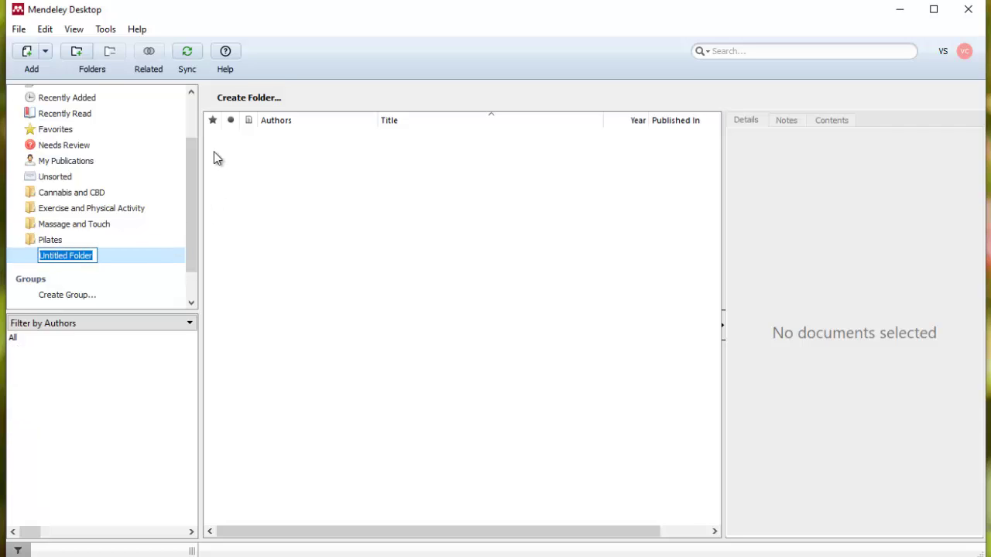
{"action": "type", "text": "Aromatherapy"}
{"action": "key", "text": "Return"}
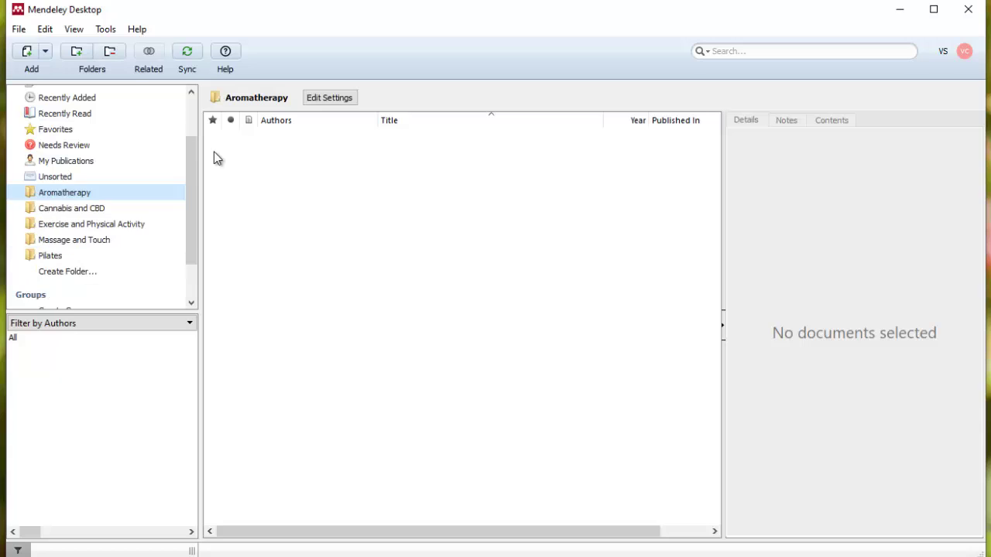
File all the unsorted documents in the Aromatherapy folder and open that folder to check its contents
{"action": "left_click", "coordinate": [75, 180]}
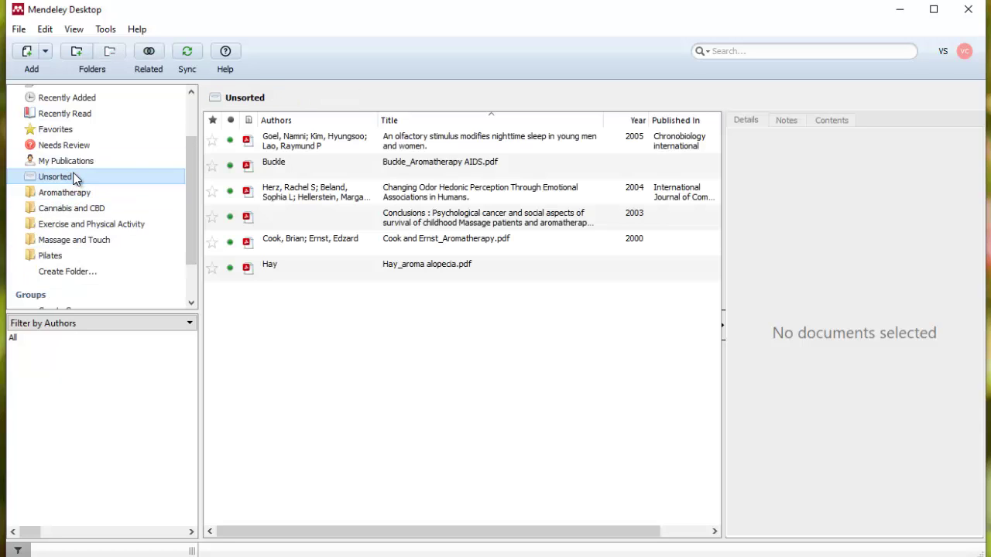
{"action": "left_click", "coordinate": [312, 140]}
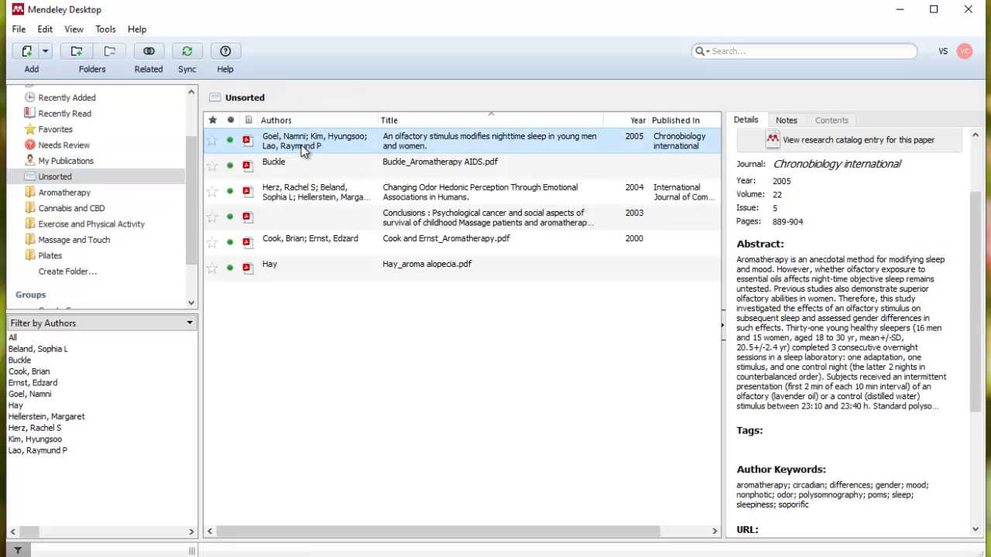
{"action": "left_click", "coordinate": [314, 271], "text": "shift"}
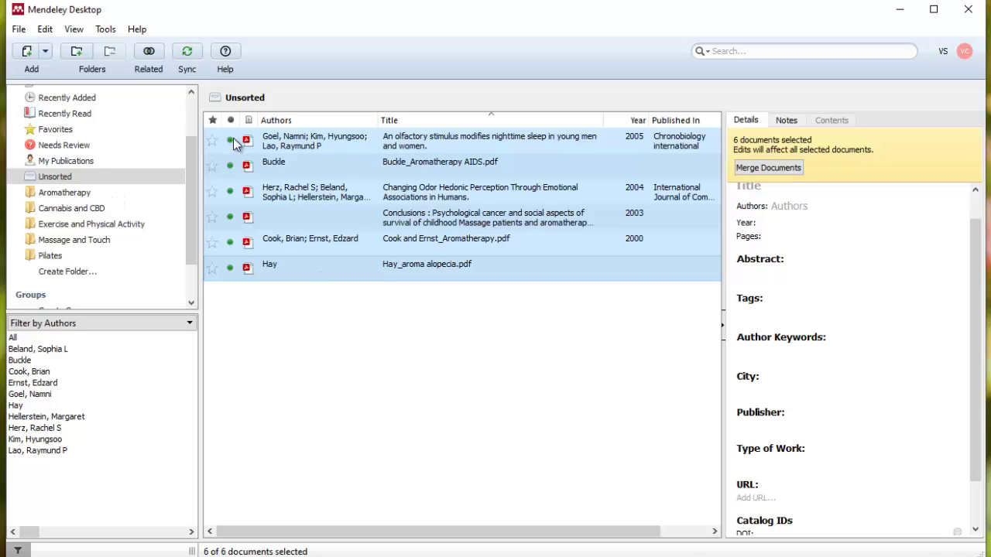
{"action": "left_click_drag", "start_coordinate": [308, 147], "coordinate": [88, 195]}
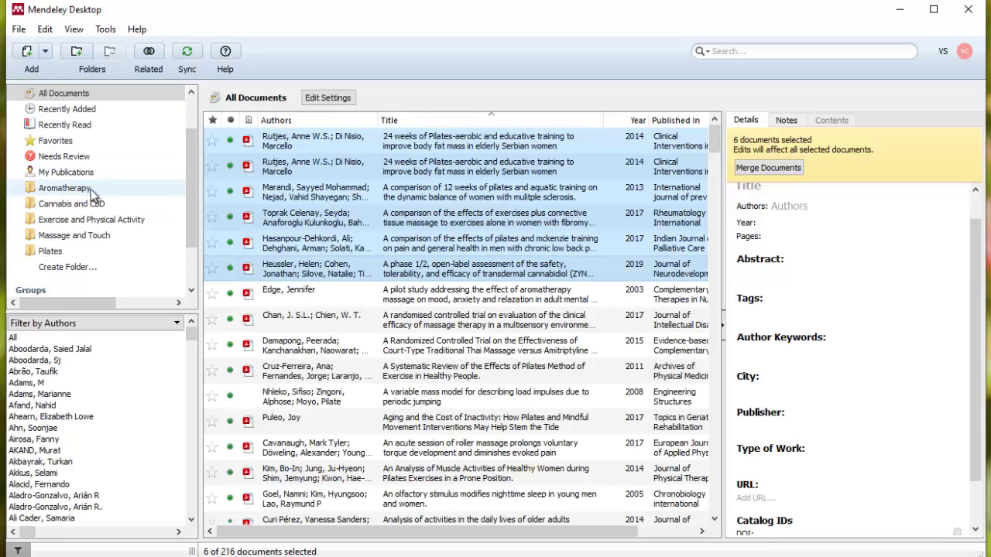
{"action": "left_click", "coordinate": [91, 188]}
{"action": "left_click", "coordinate": [478, 413]}
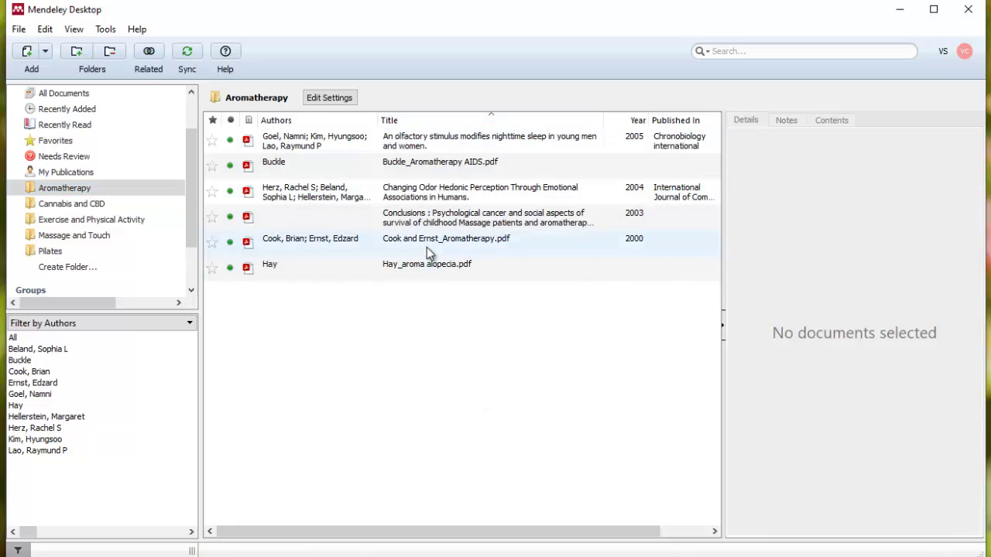
Open the Cannabis and CBD folder and look through the library's folder list down to the groups section
{"action": "left_click", "coordinate": [78, 205]}
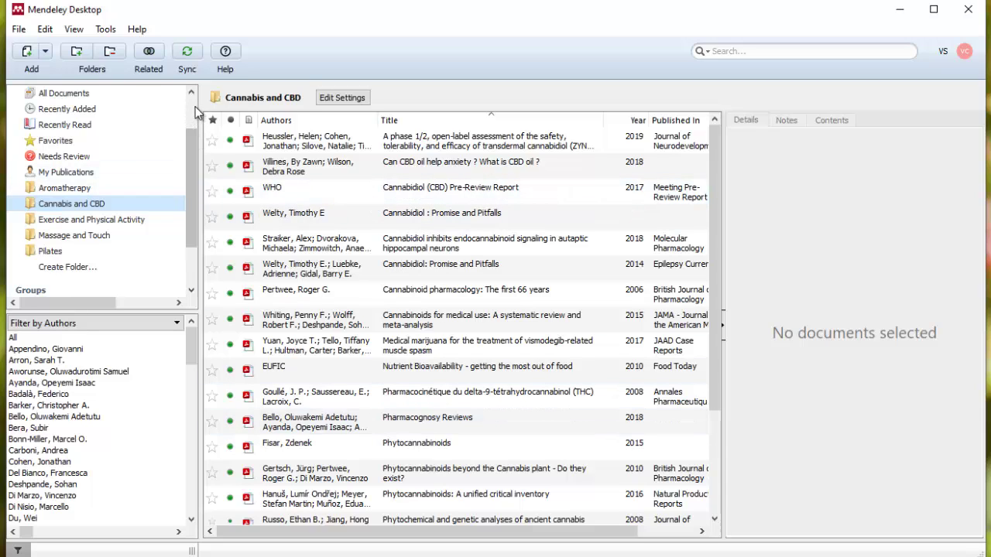
{"action": "scroll", "coordinate": [195, 112], "scroll_direction": "up", "scroll_amount": 2}
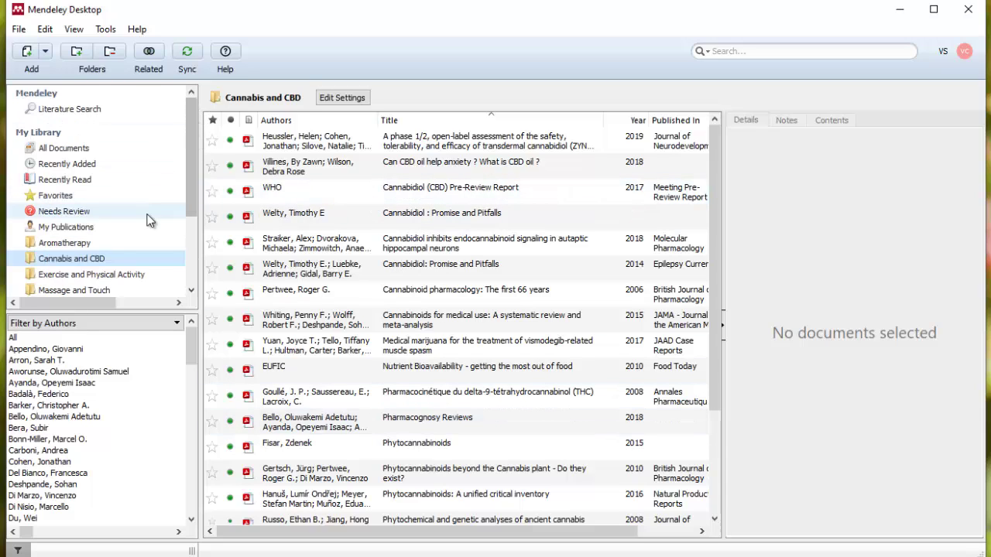
{"action": "scroll", "coordinate": [193, 163], "scroll_direction": "down", "scroll_amount": 2}
{"action": "scroll", "coordinate": [198, 155], "scroll_direction": "up", "scroll_amount": 2}
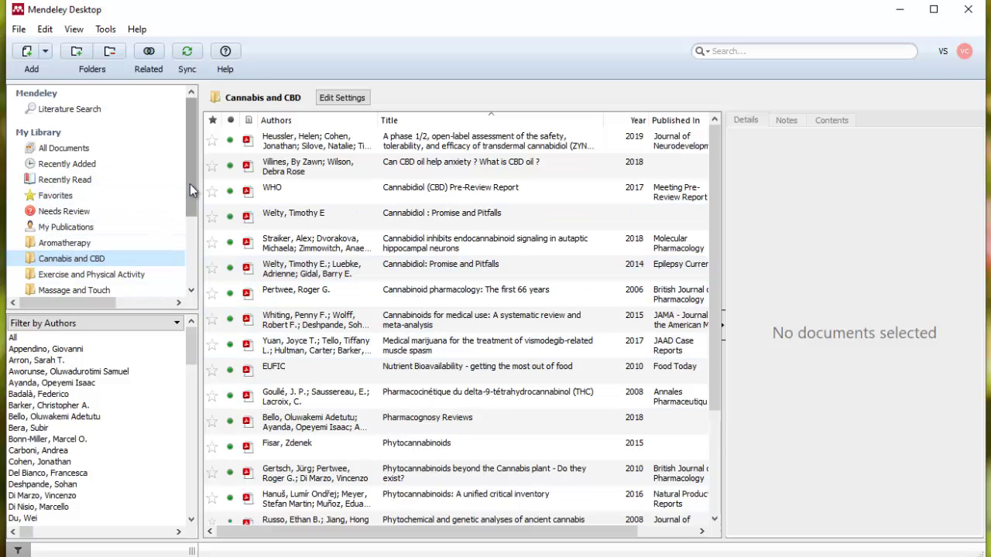
{"action": "left_click_drag", "start_coordinate": [190, 190], "coordinate": [186, 223]}
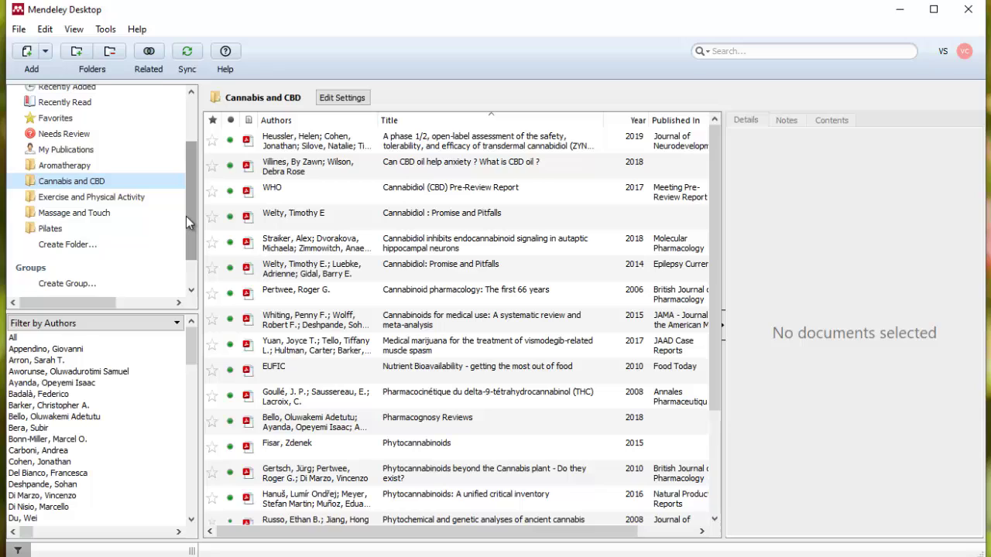